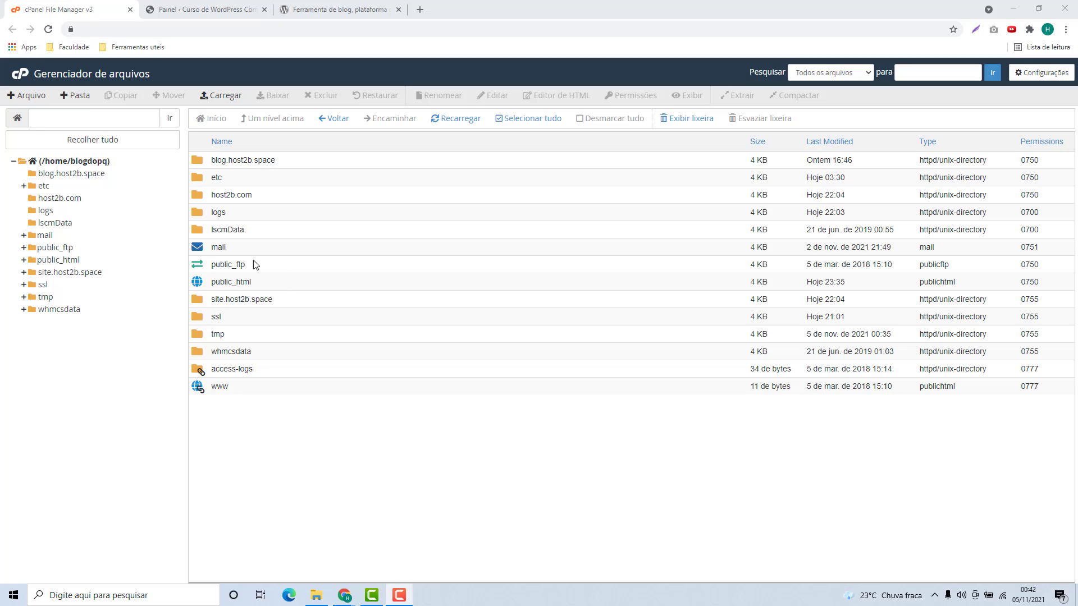
# Open the themes folder inside public_html/wp-content in the file manager
pyautogui.doubleClick(276, 288)
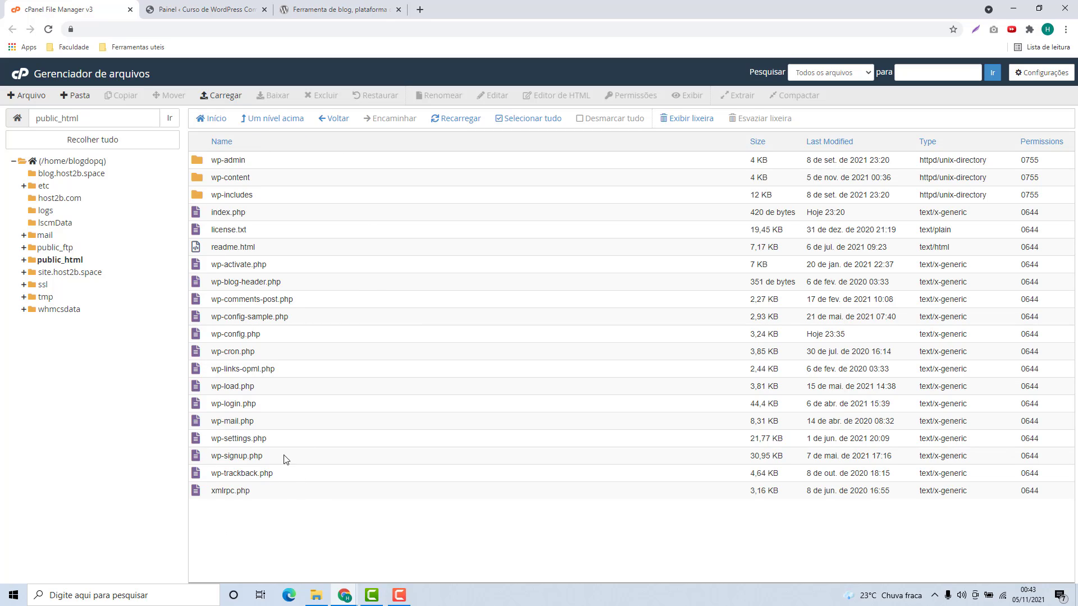
pyautogui.doubleClick(270, 178)
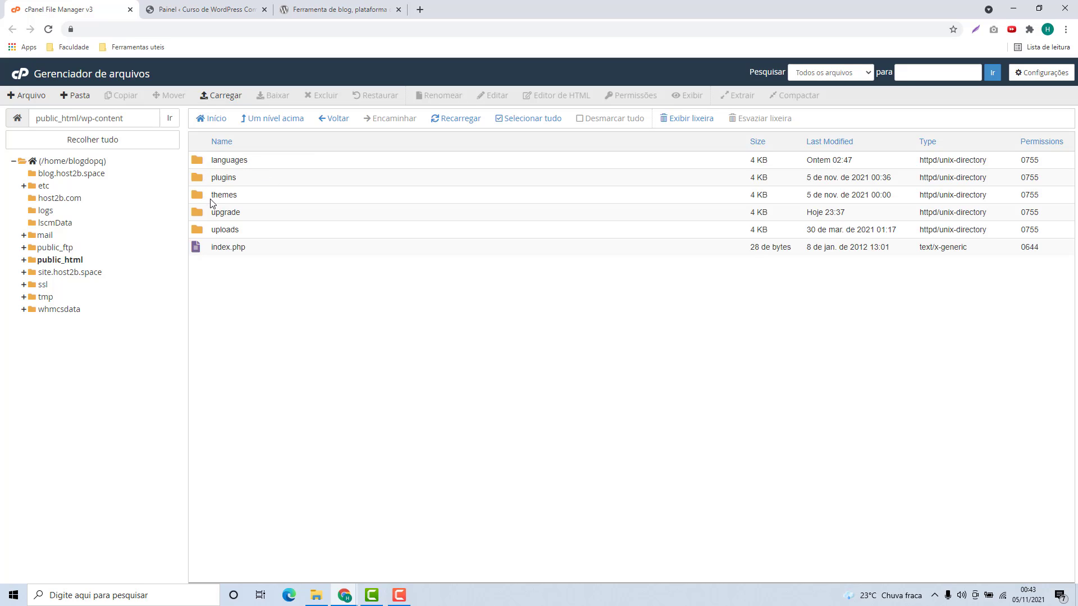
pyautogui.doubleClick(246, 196)
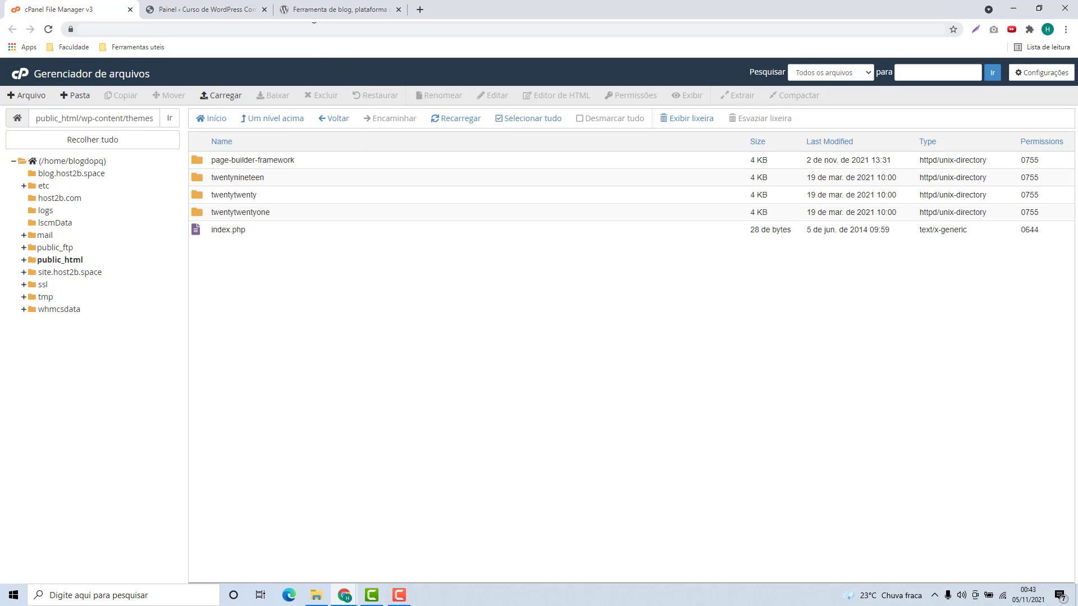
# Browse the theme directory on the WordPress.org site and open the details page of the Hello Elementor theme
pyautogui.click(315, 20)
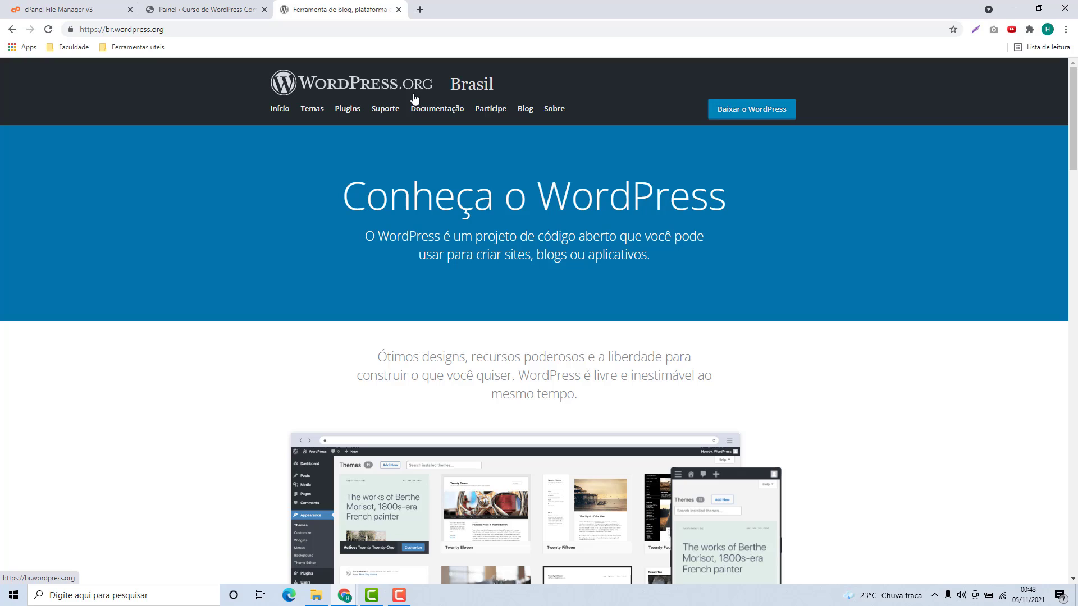
pyautogui.click(313, 114)
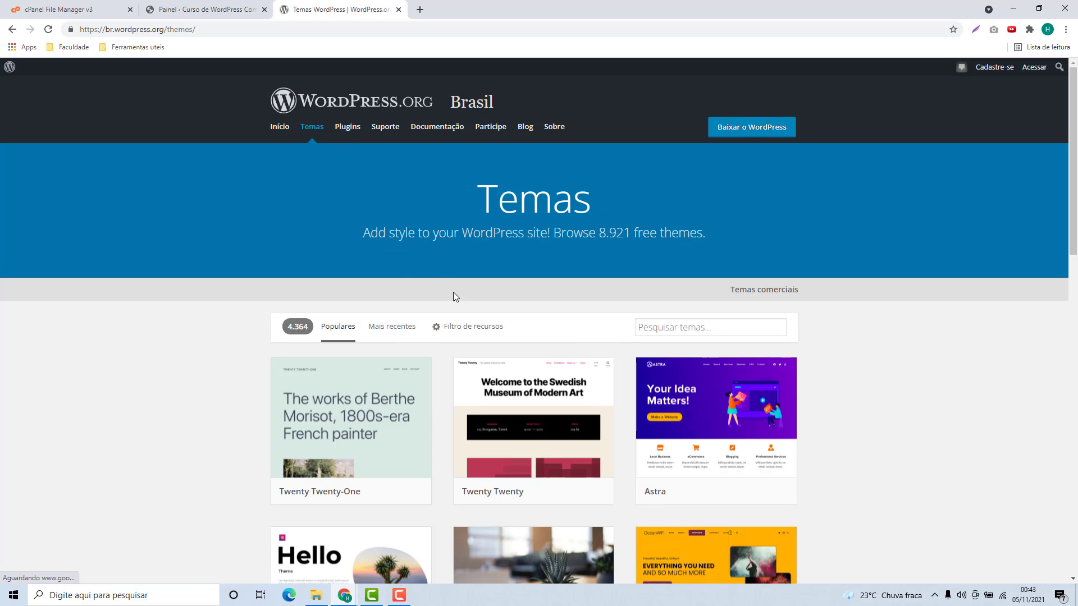
pyautogui.scroll(-8, 466, 247)
pyautogui.scroll(-7, 450, 267)
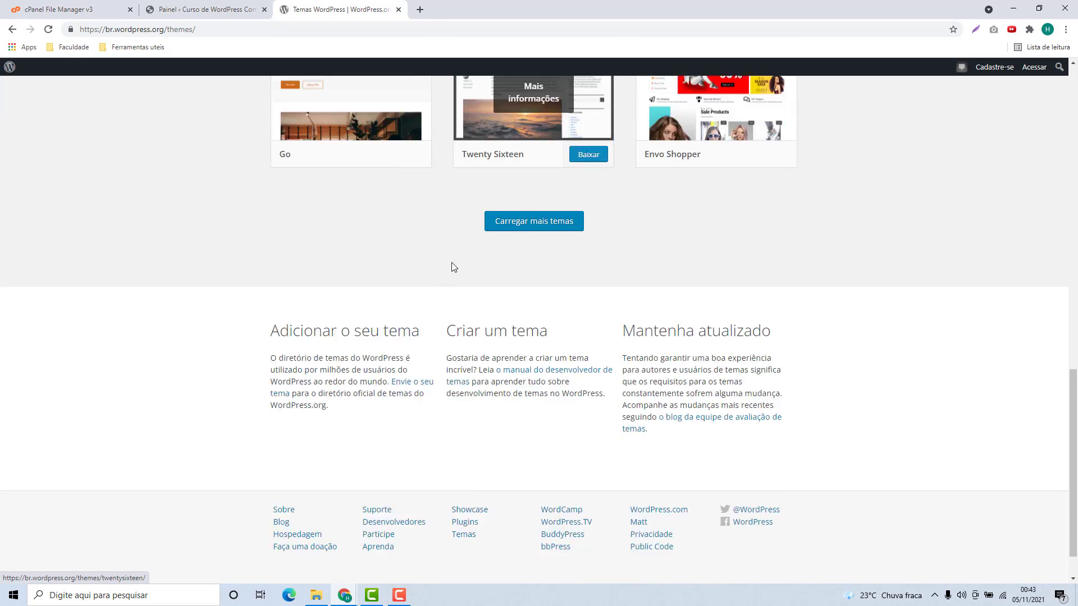
pyautogui.scroll(15, 441, 298)
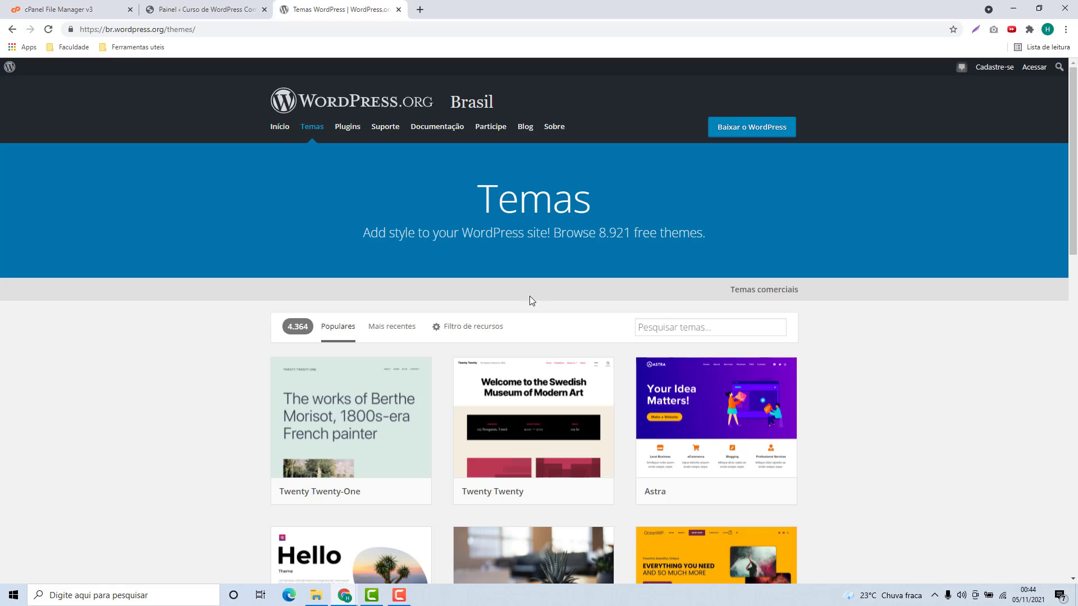
pyautogui.click(673, 330)
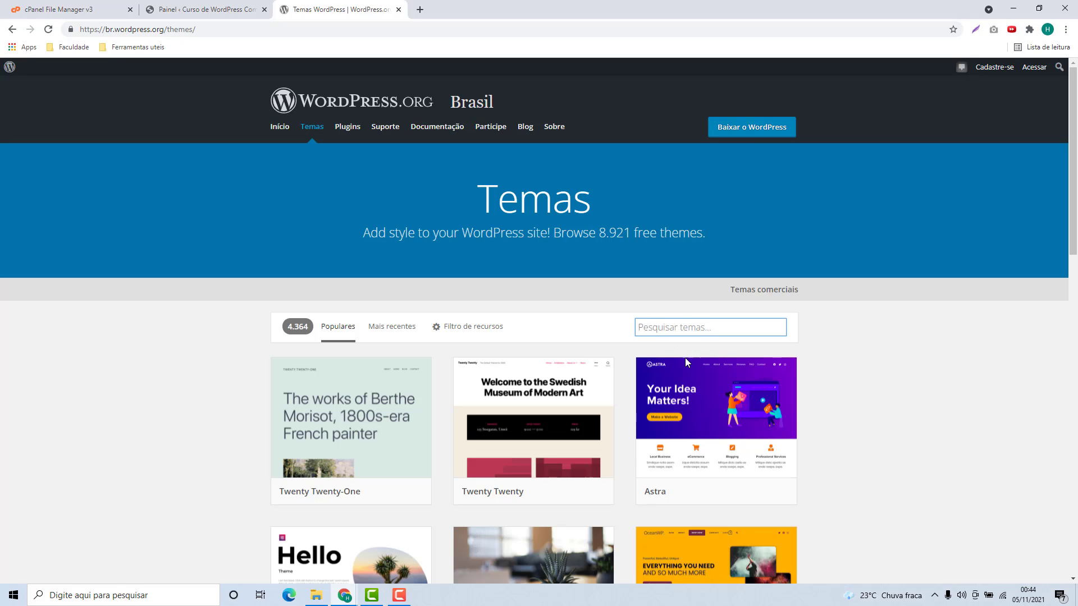
pyautogui.scroll(-3, 620, 357)
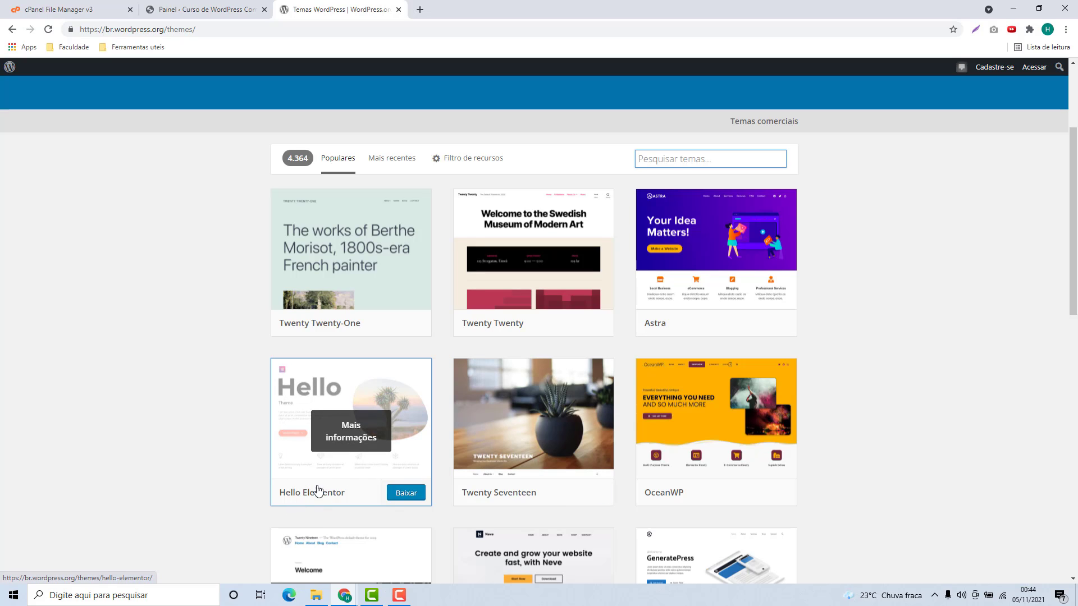
pyautogui.click(352, 440)
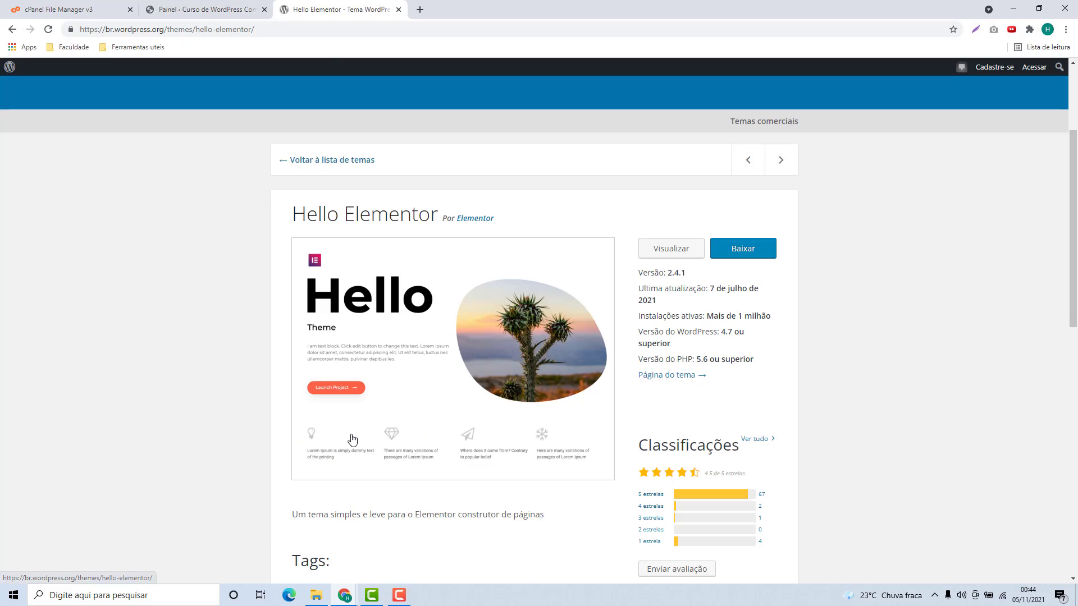
# Review the Hello Elementor theme's details and download its zip file
pyautogui.scroll(-6, 409, 351)
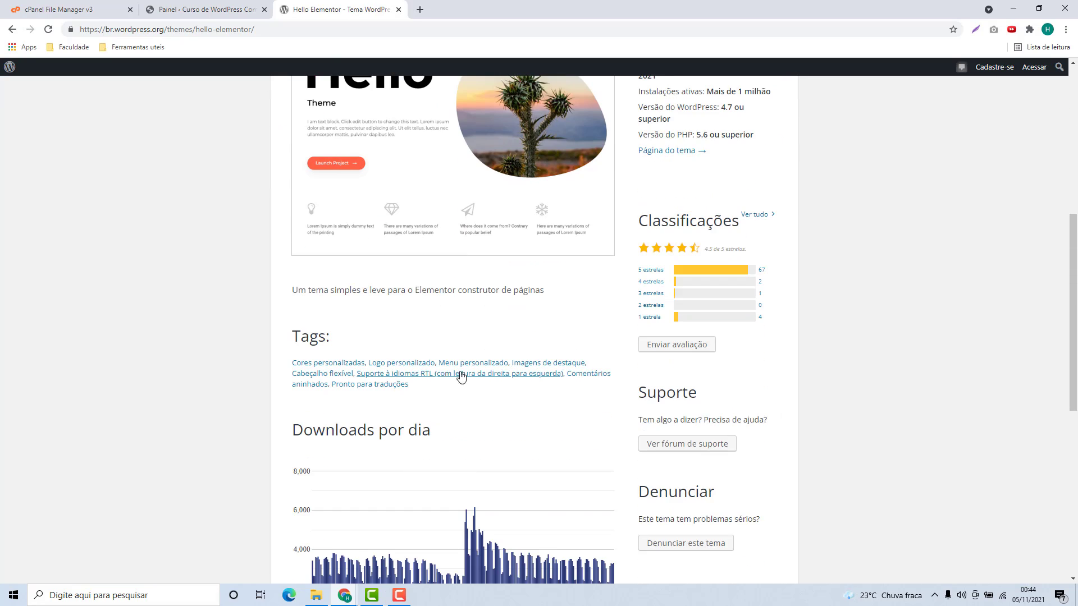
pyautogui.scroll(7, 581, 425)
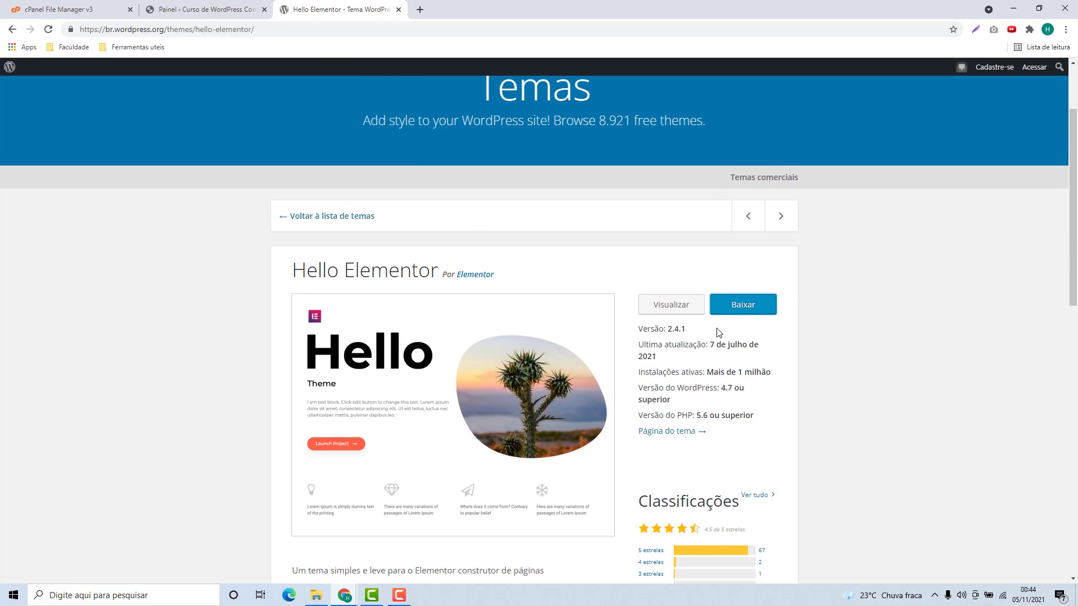
pyautogui.click(742, 311)
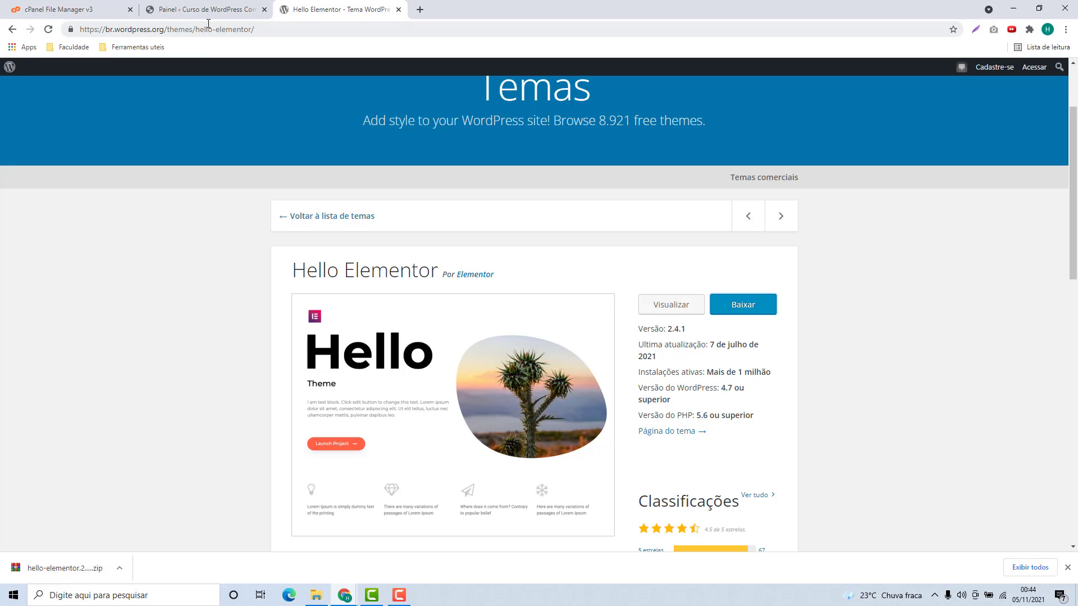
# Upload hello-elementor.2.4.1.zip from Downloads to the themes folder in the cPanel File Manager and return to that folder
pyautogui.click(71, 16)
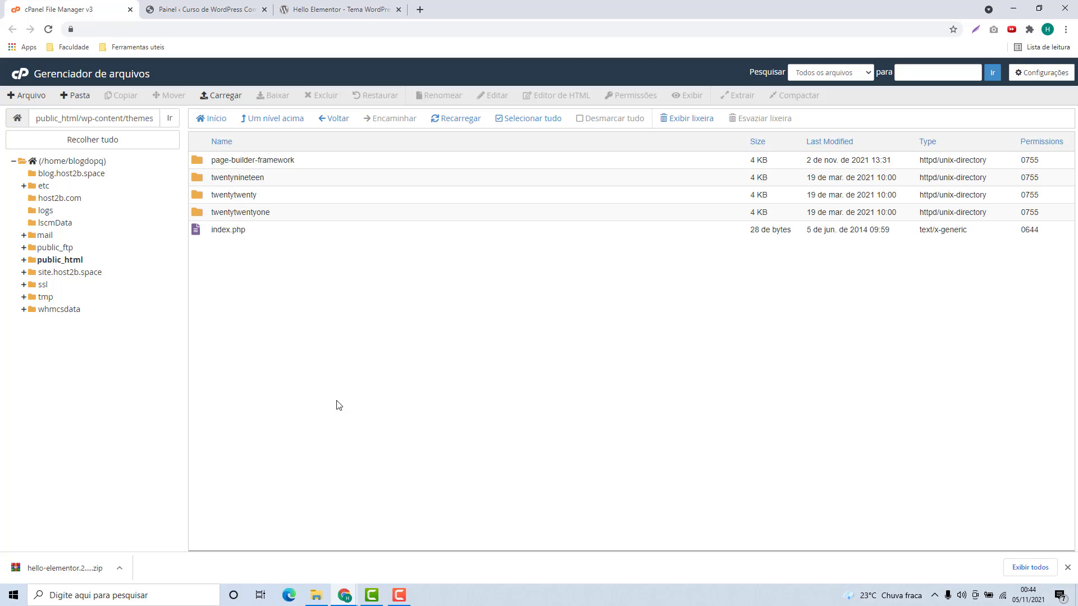
pyautogui.click(226, 100)
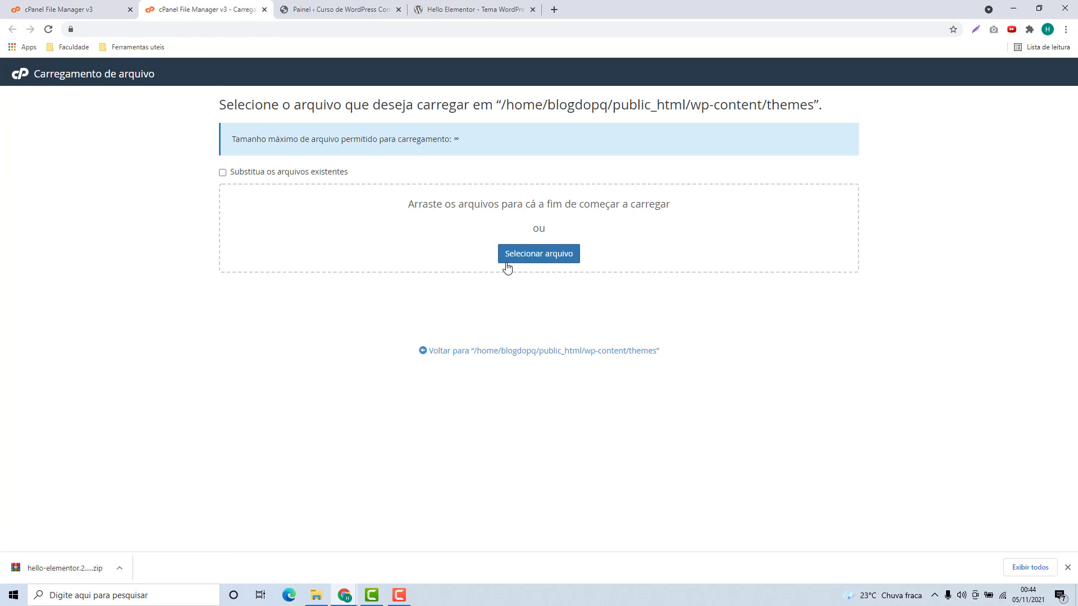
pyautogui.click(526, 259)
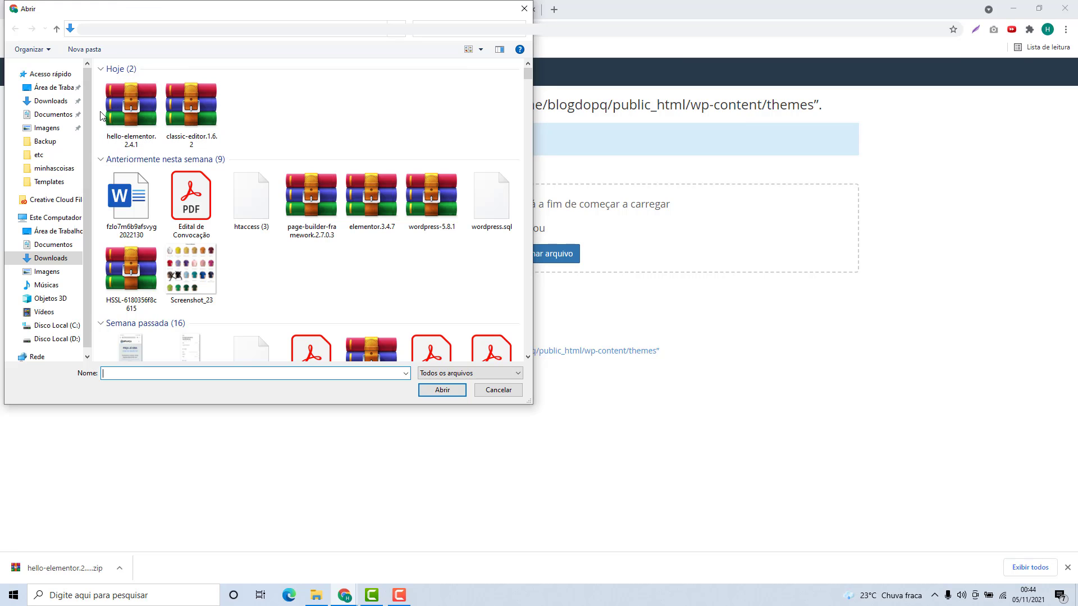
pyautogui.click(133, 125)
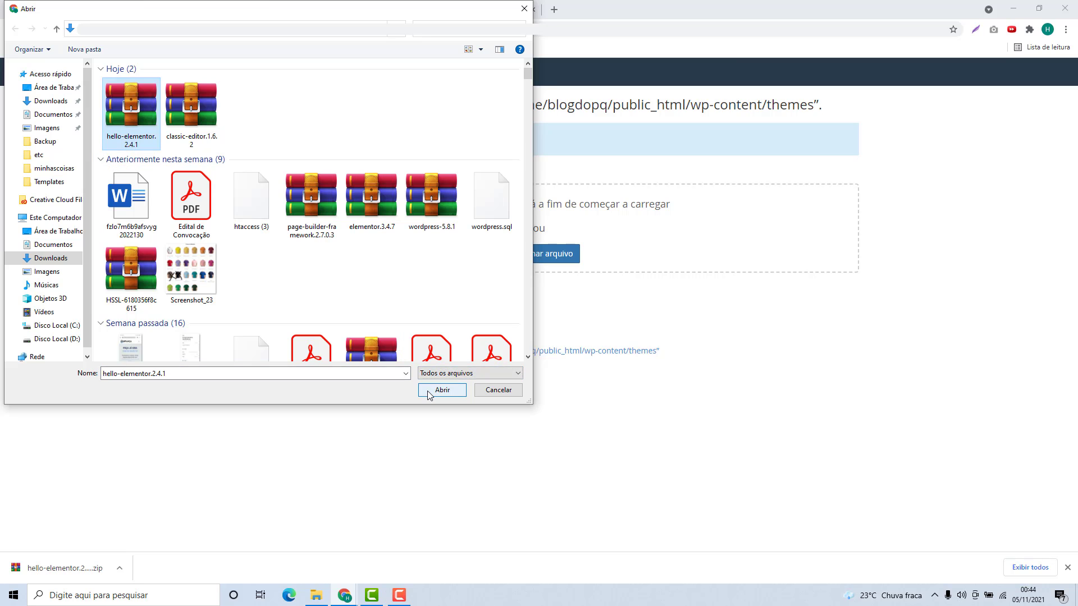
pyautogui.click(431, 392)
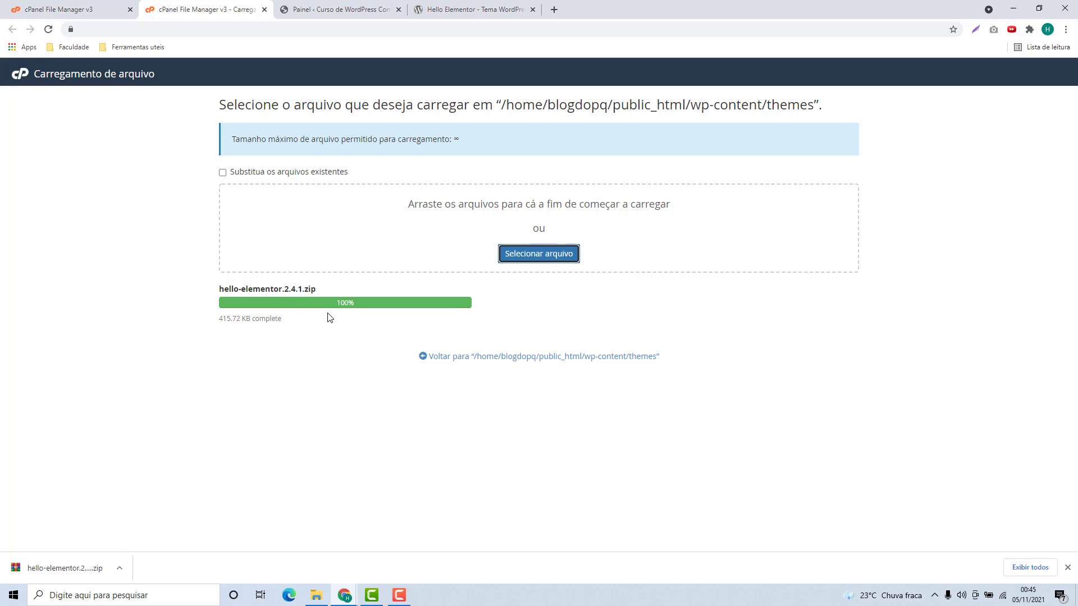
pyautogui.click(436, 359)
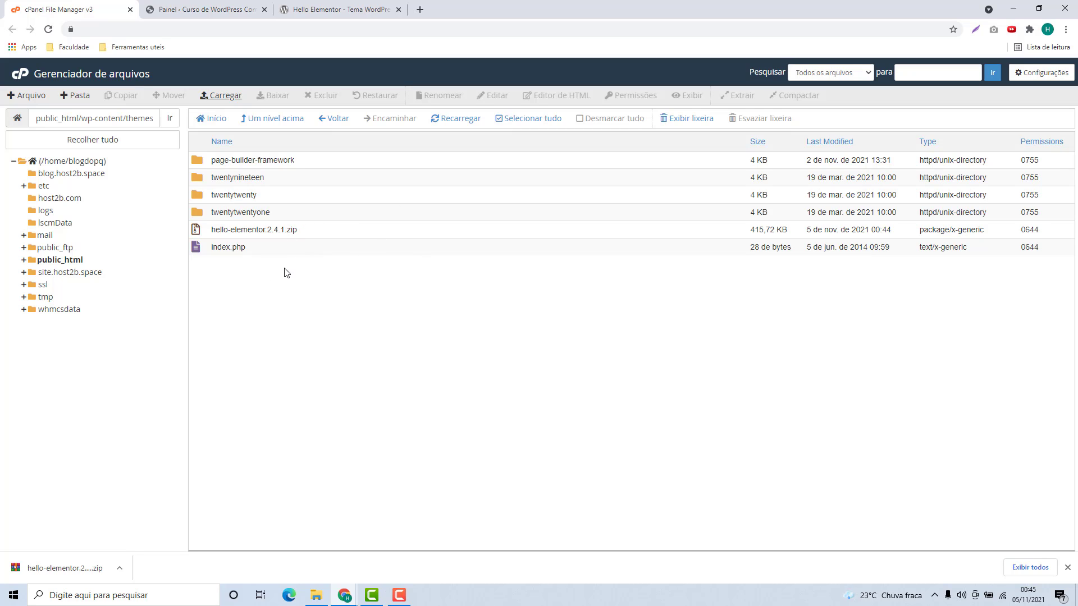
# Extract hello-elementor.2.4.1.zip into /public_html/wp-content/themes, review the extraction results and close them
pyautogui.click(215, 228)
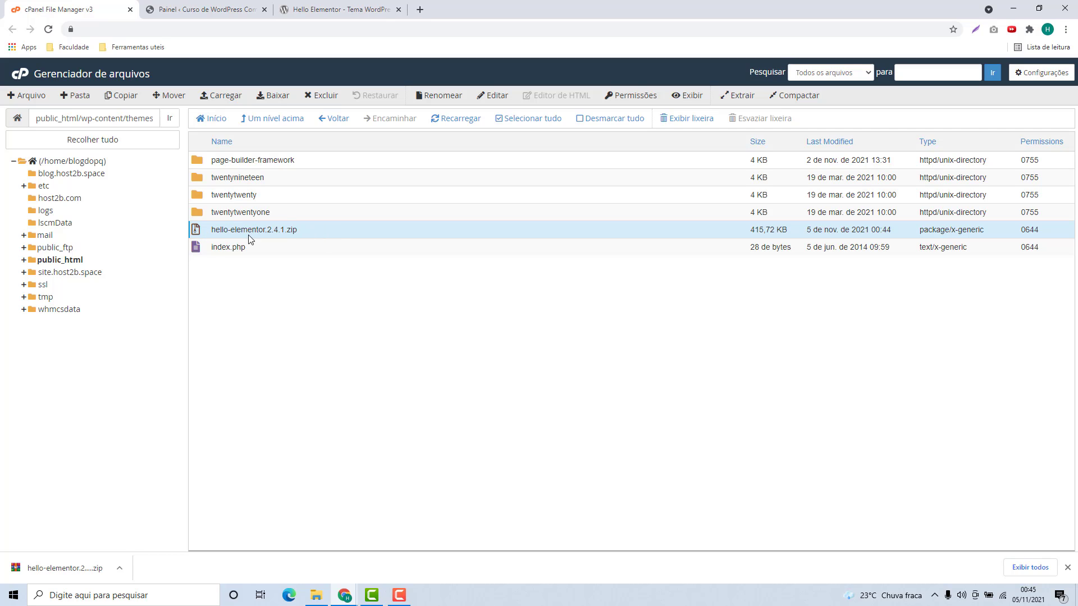
pyautogui.rightClick(307, 235)
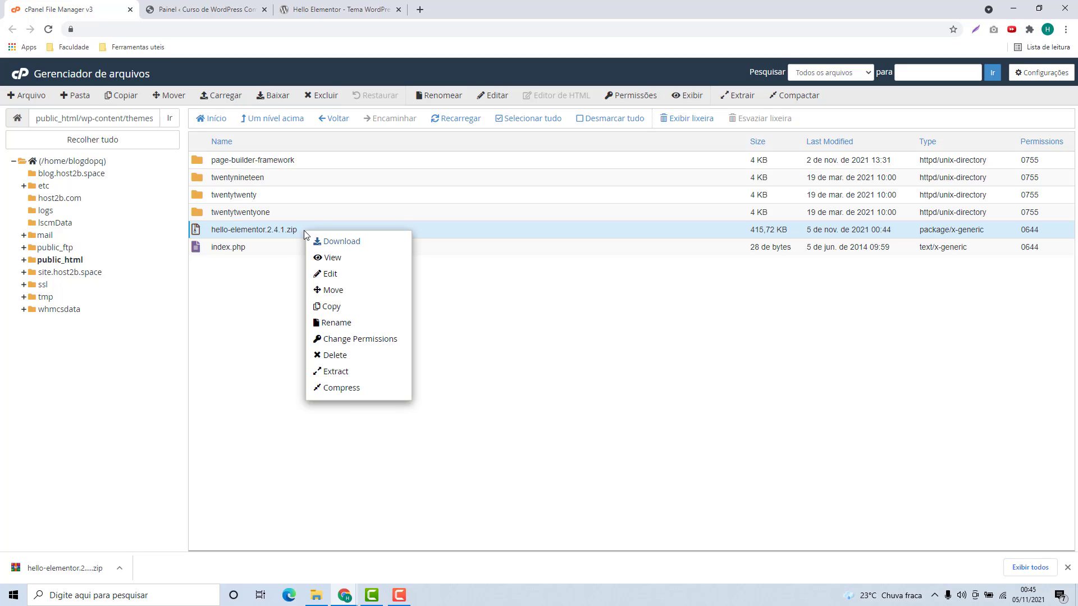
pyautogui.click(331, 372)
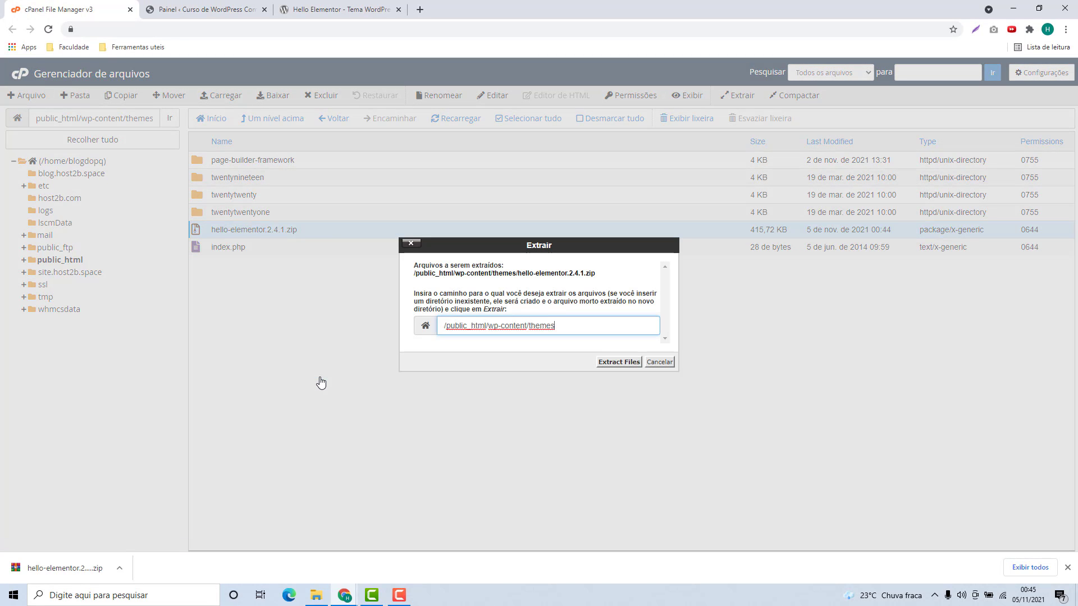
pyautogui.click(612, 363)
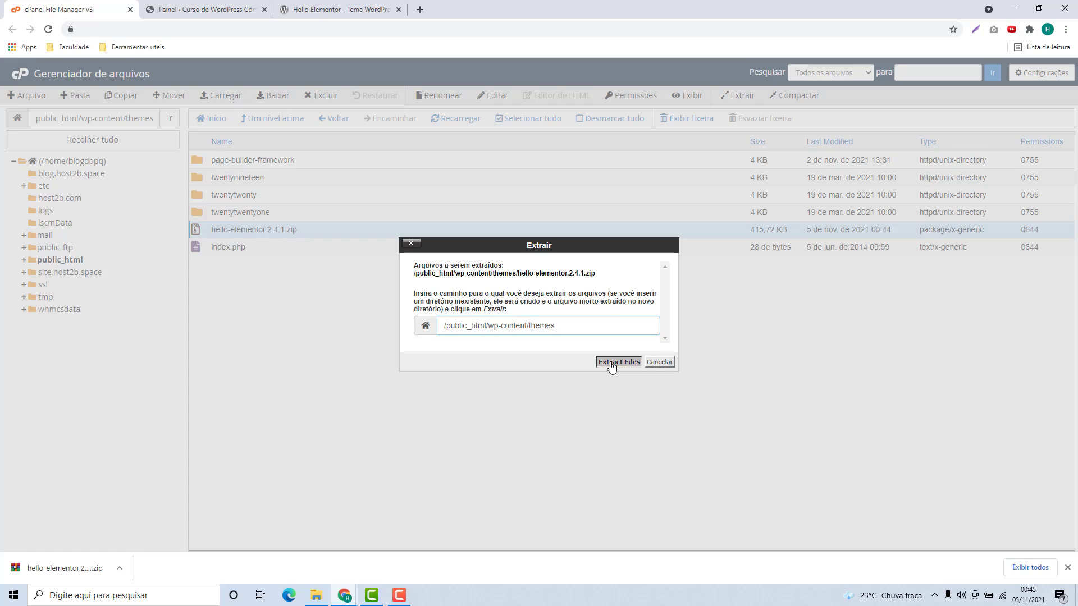
pyautogui.scroll(-2, 480, 331)
pyautogui.scroll(-5, 479, 332)
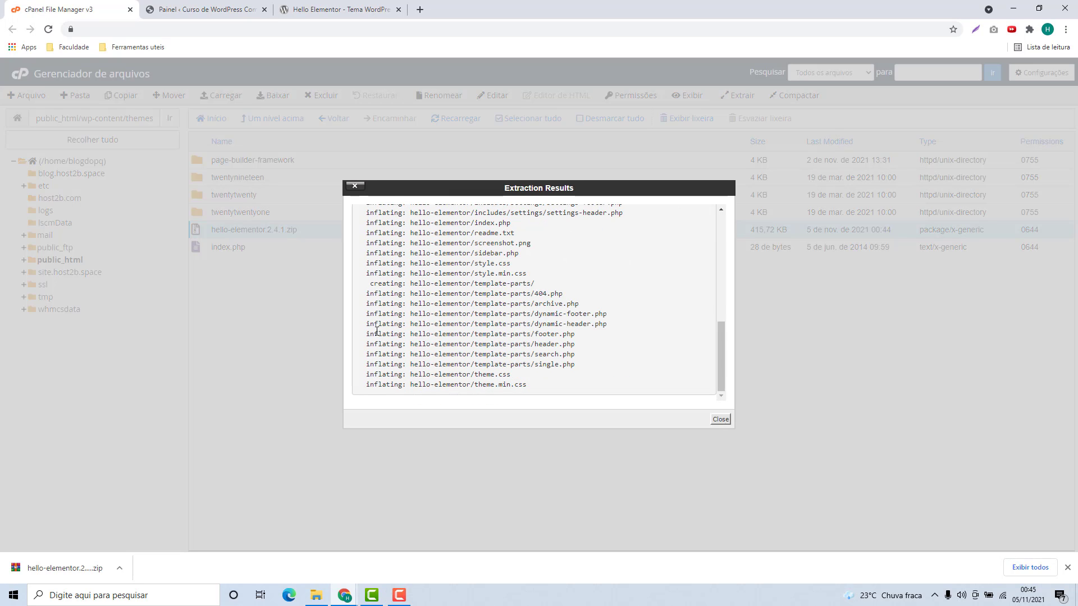
pyautogui.scroll(7, 427, 365)
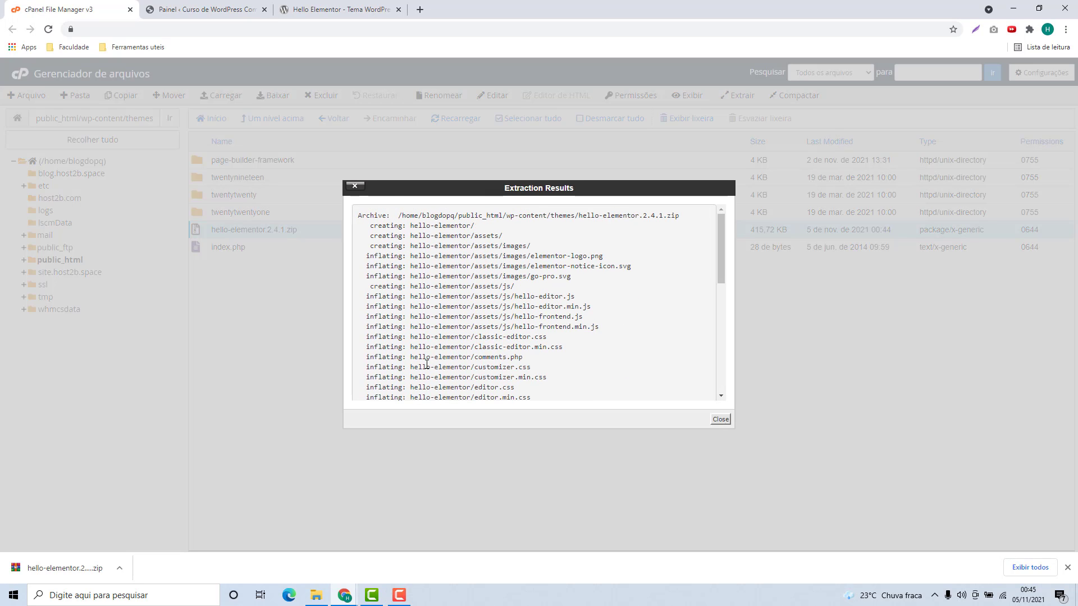
pyautogui.click(721, 421)
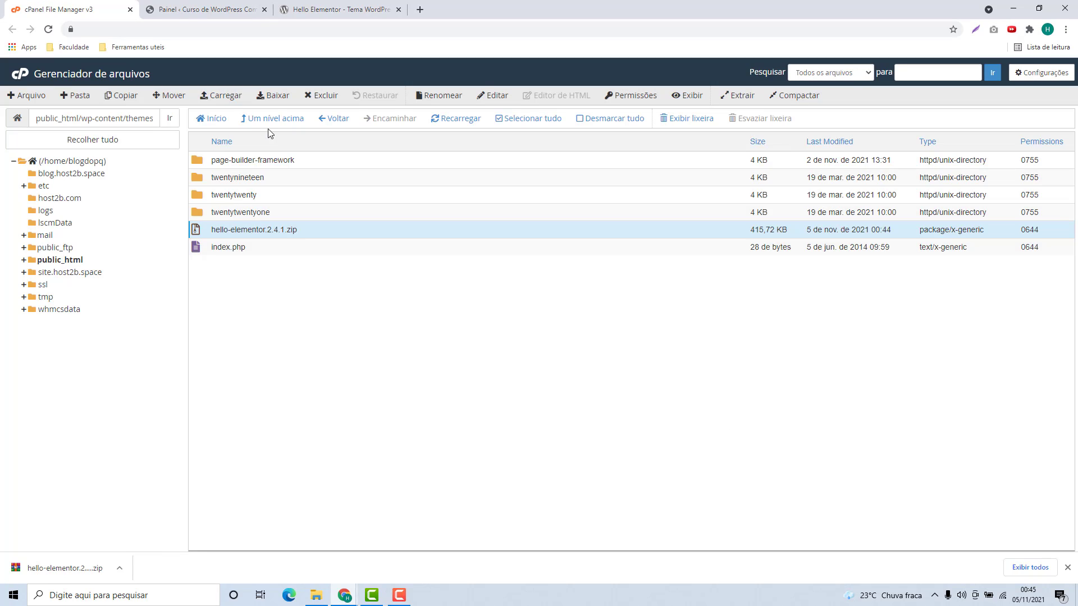
# Reload the themes folder listing, check the files inside the hello-elementor folder and return to the themes folder
pyautogui.click(461, 119)
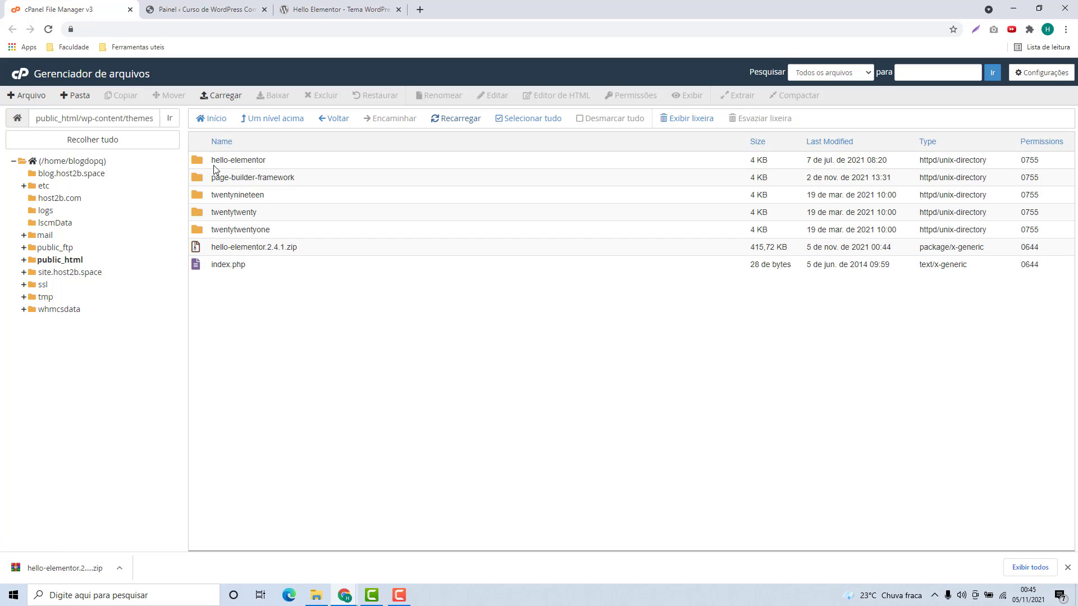
pyautogui.doubleClick(279, 162)
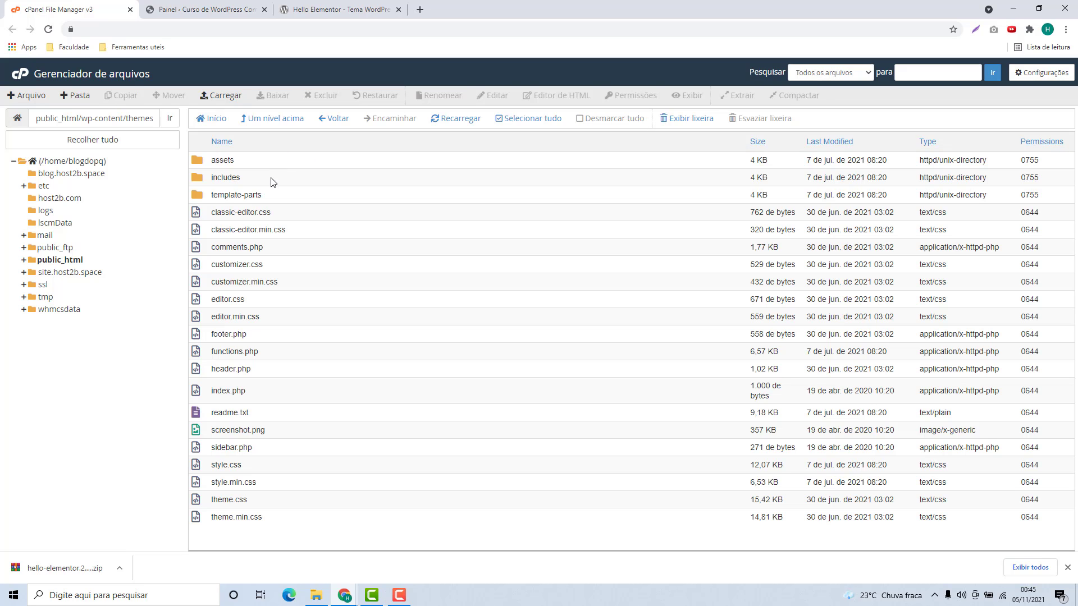
pyautogui.click(289, 120)
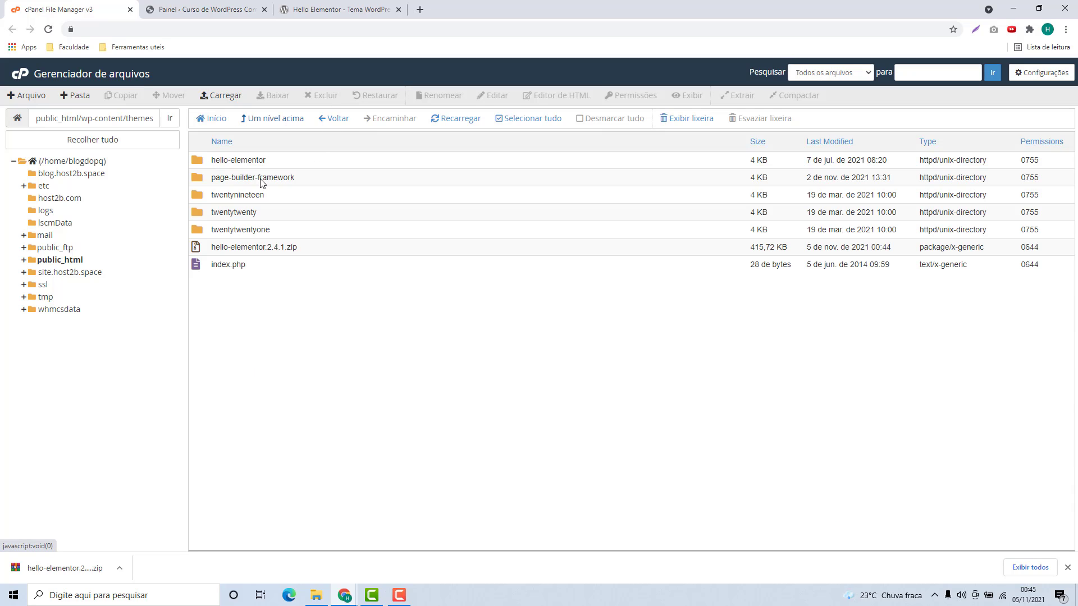
# Permanently delete hello-elementor.2.4.1.zip from the themes folder, bypassing the trash
pyautogui.click(215, 250)
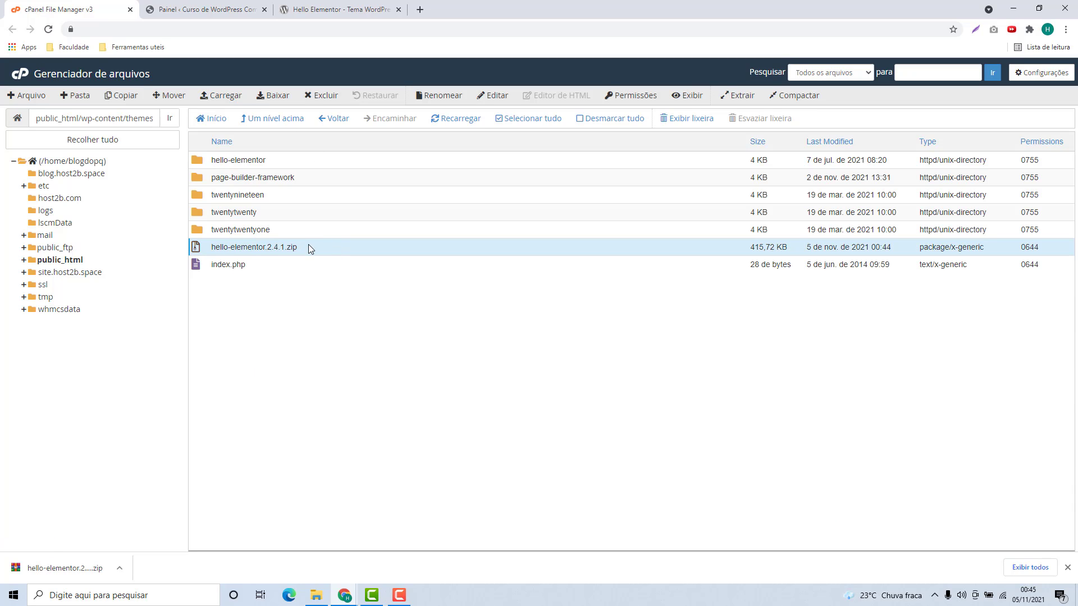
pyautogui.click(324, 101)
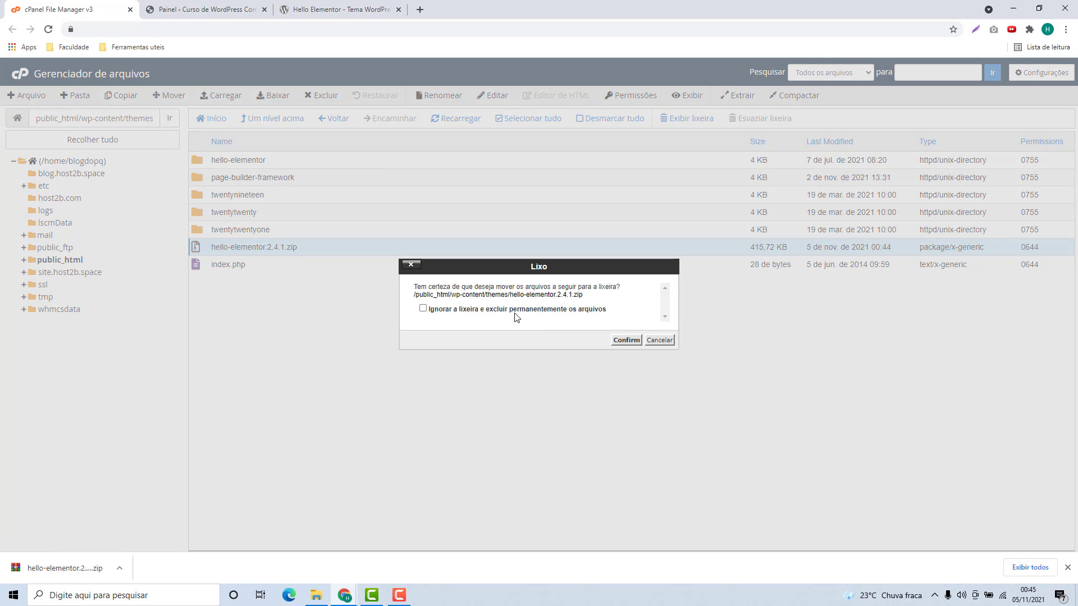
pyautogui.click(422, 308)
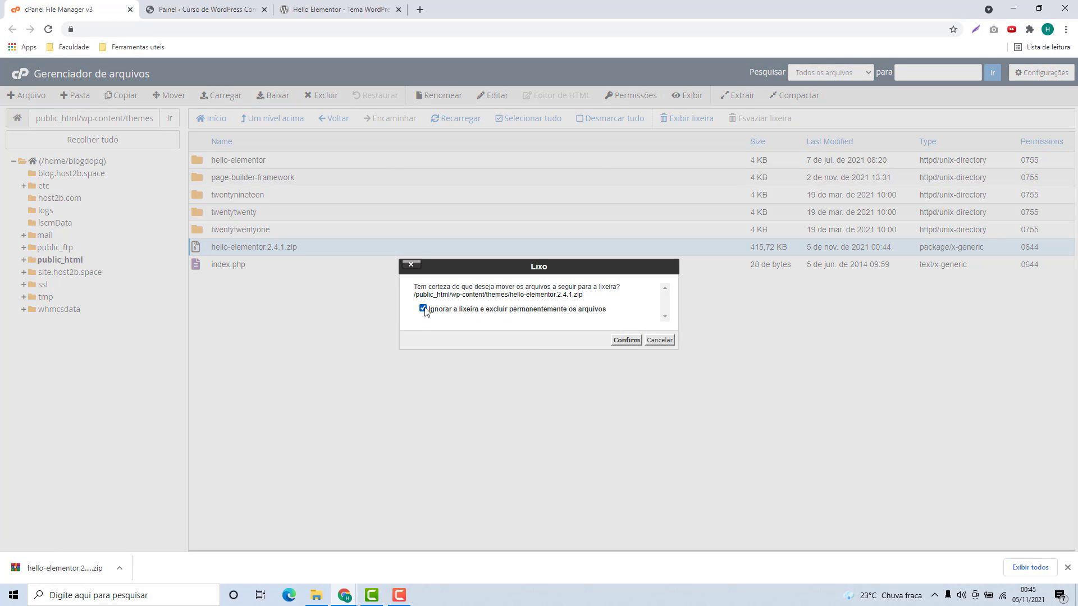
pyautogui.click(626, 340)
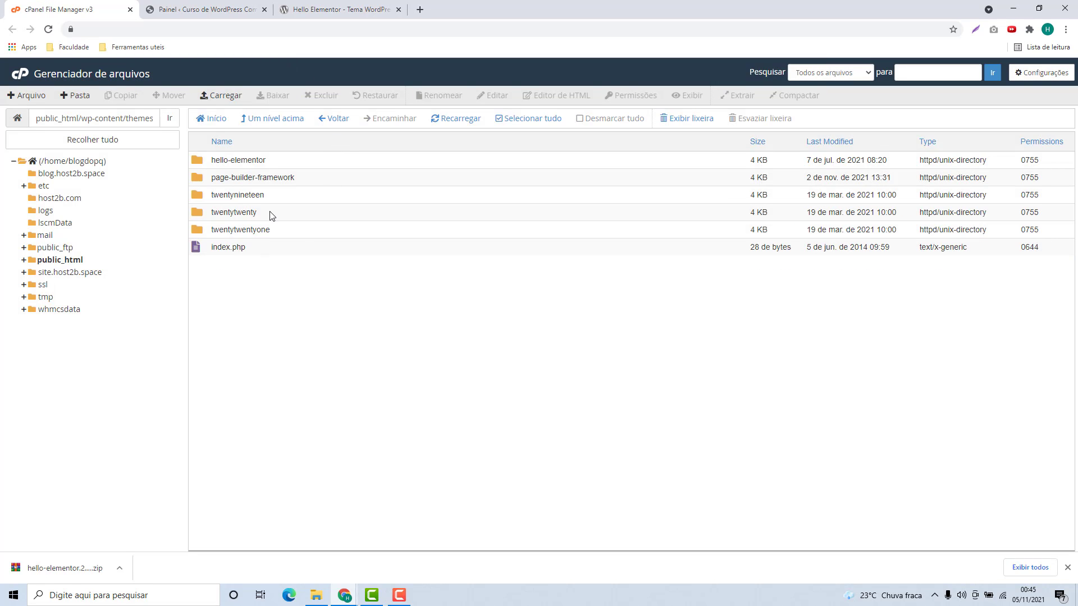
# Activate the Hello Elementor theme among the installed themes in the WordPress dashboard
pyautogui.click(202, 10)
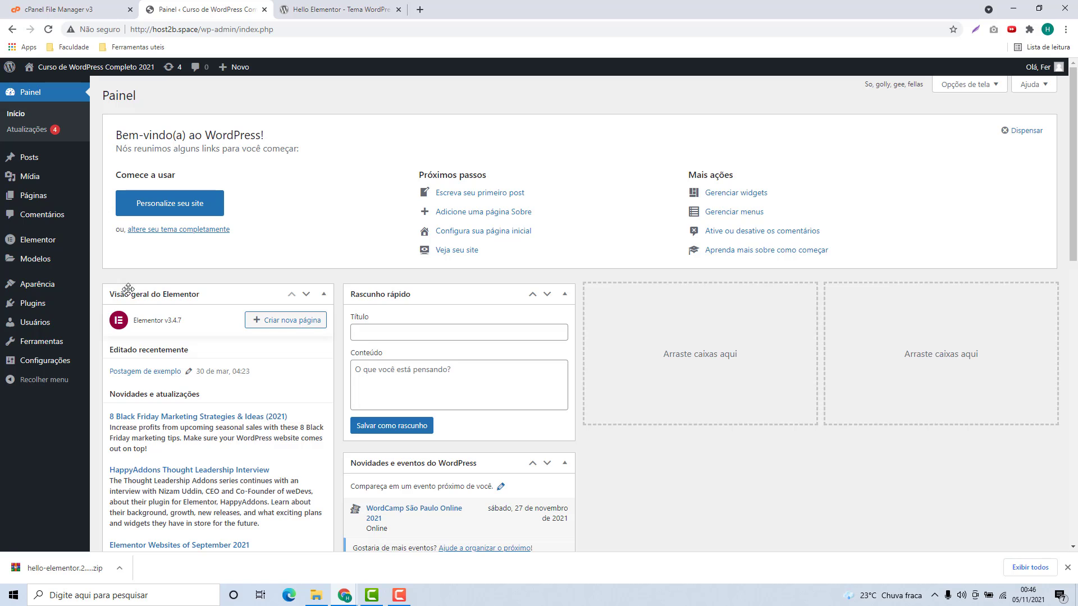
pyautogui.click(32, 294)
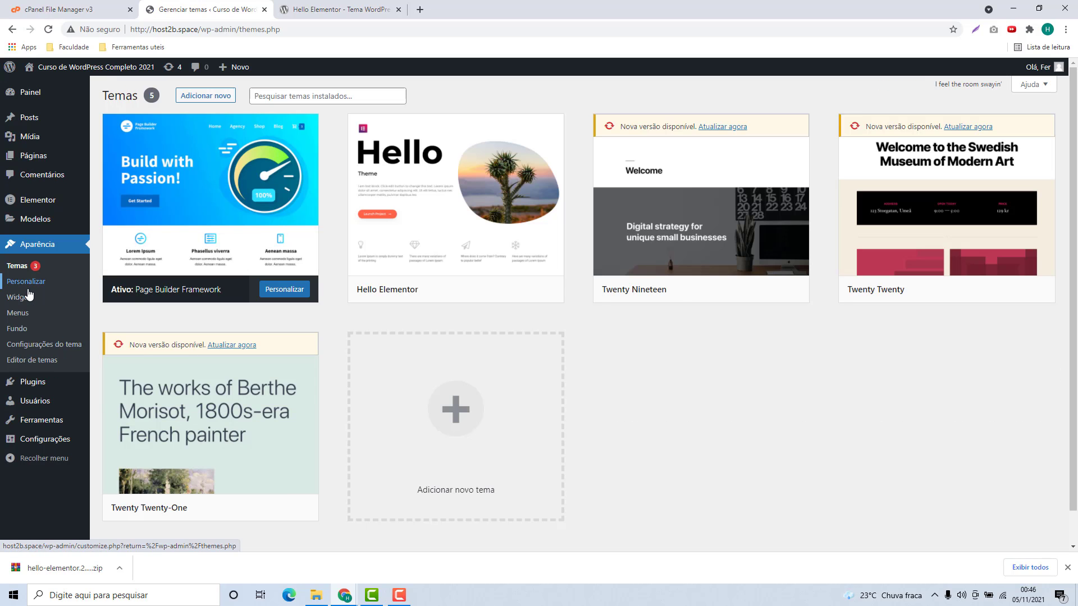
pyautogui.moveTo(397, 154)
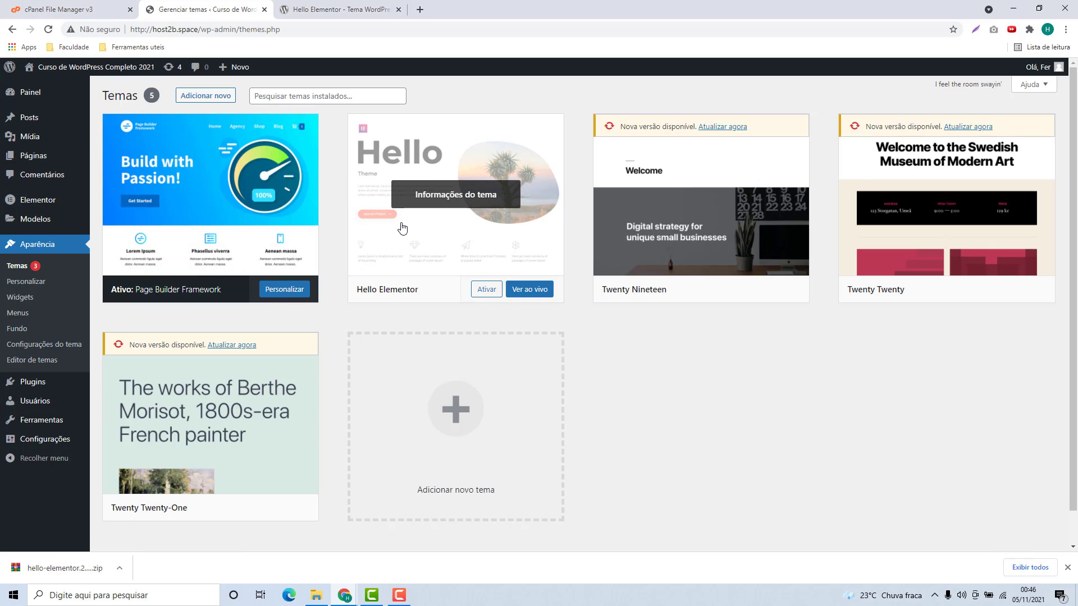
pyautogui.click(483, 291)
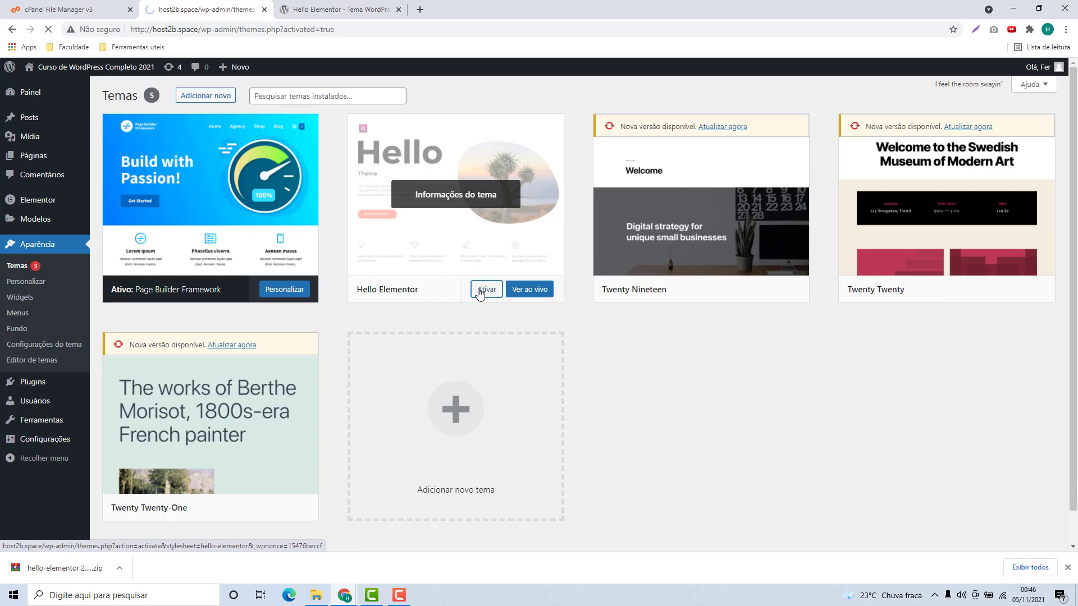